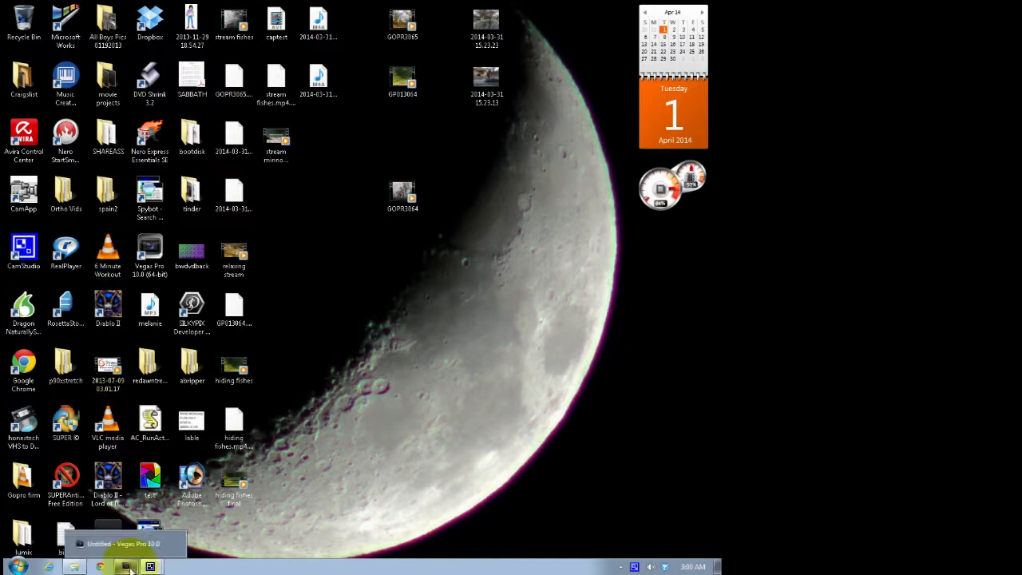
Step: Switch to Vegas Pro and set the project properties to the HDV 720-25p (1280x720, 25.000 fps) template
click(126, 566)
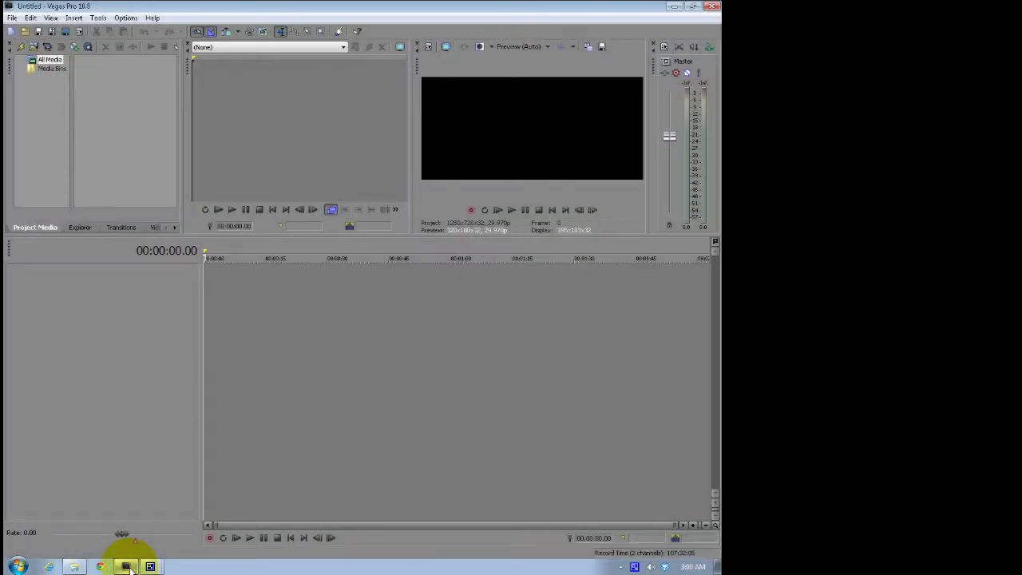
click(12, 18)
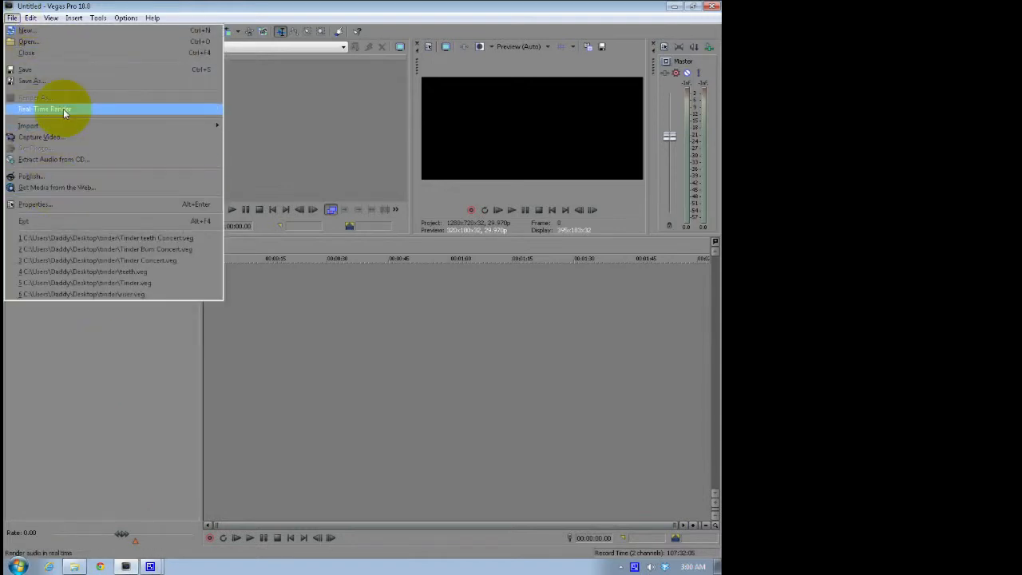
click(97, 203)
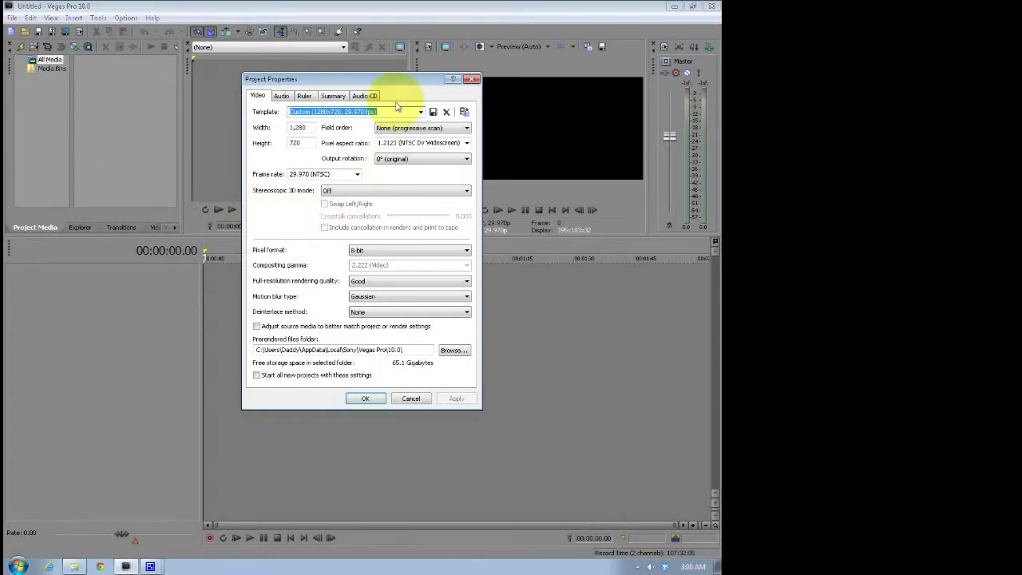
click(420, 112)
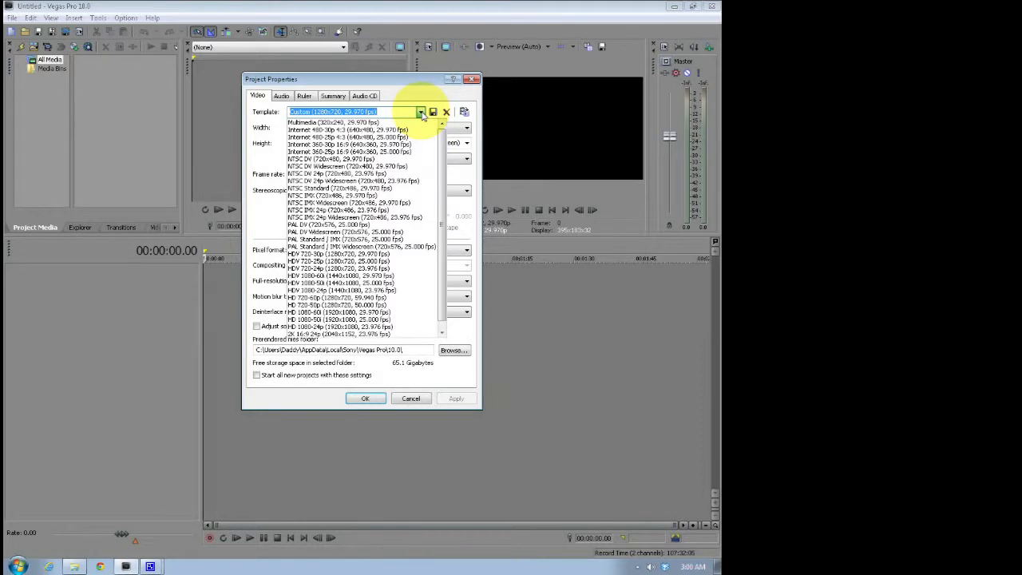
click(403, 266)
click(455, 398)
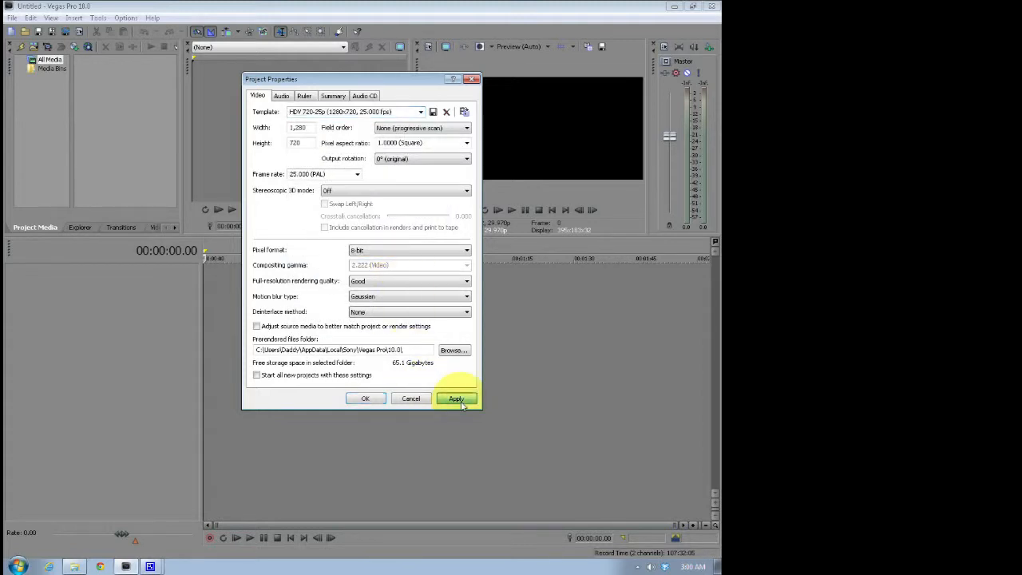
click(382, 399)
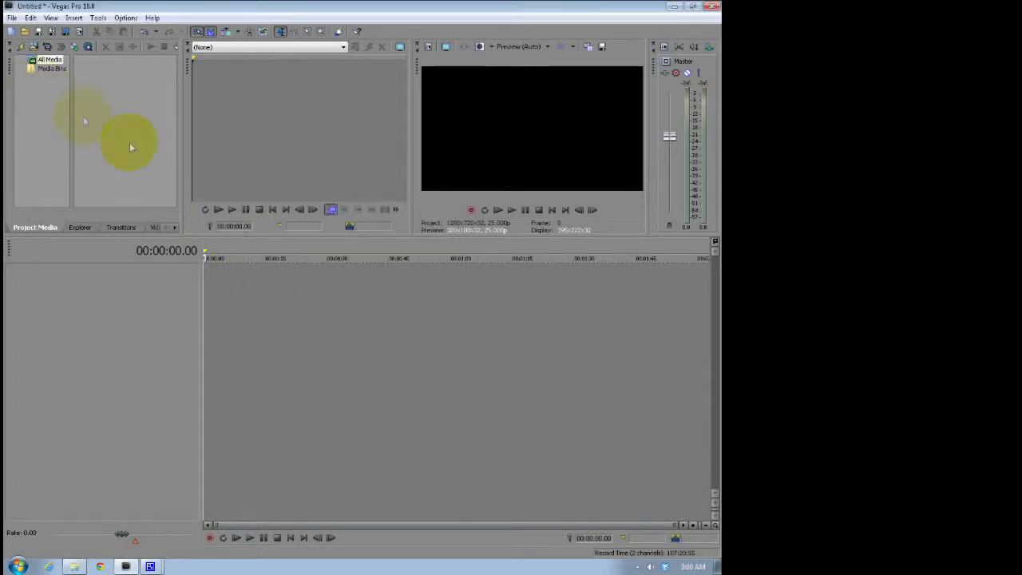
Step: Widen the project media area and make the upper window area taller
drag(181, 165, 210, 173)
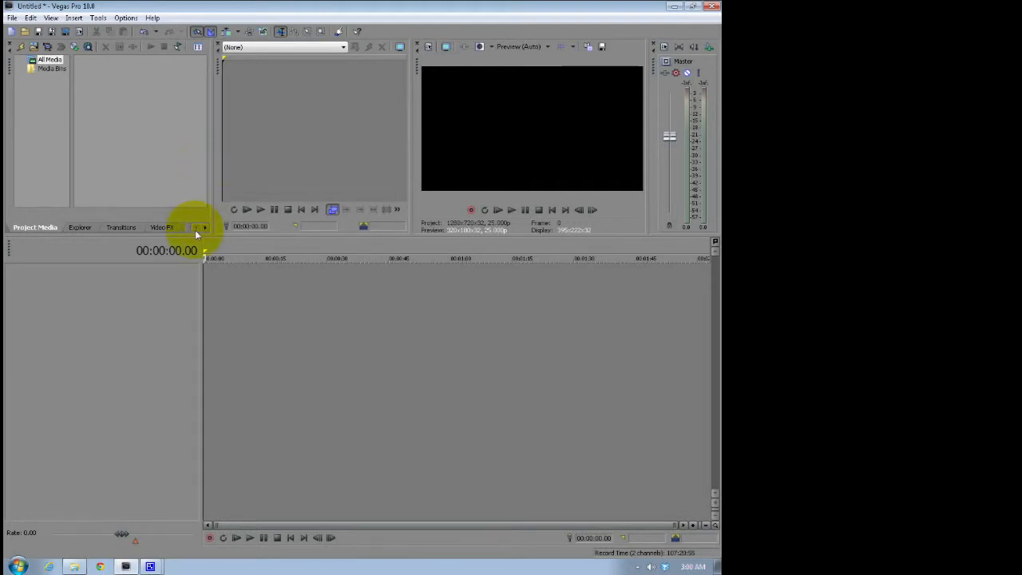
drag(198, 235, 206, 280)
drag(213, 214, 225, 216)
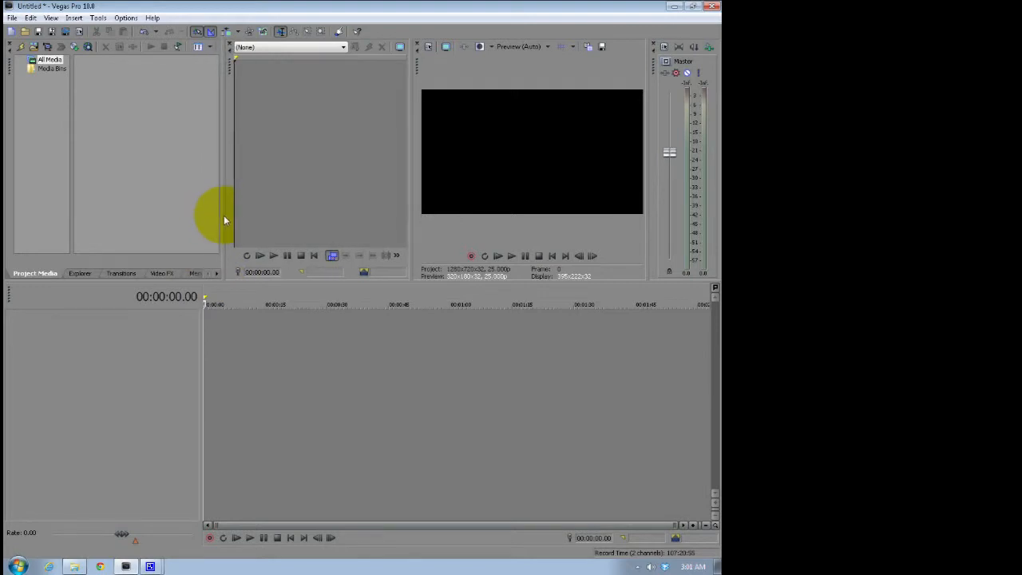
Step: Start a media import and browse to the DCIM\102GOPRO folder on the removable disk H:
click(13, 19)
mouse_move(117, 127)
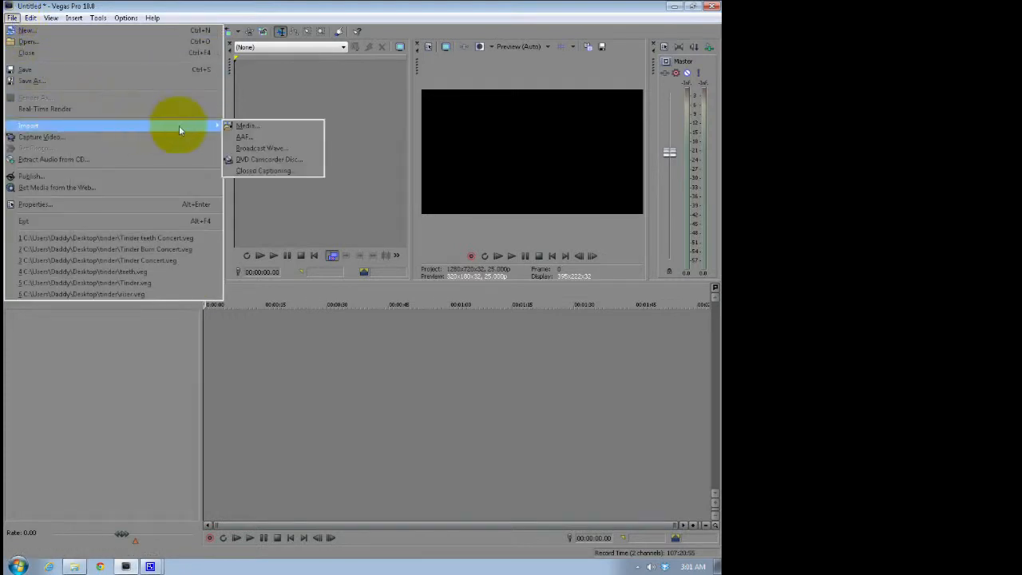
click(278, 129)
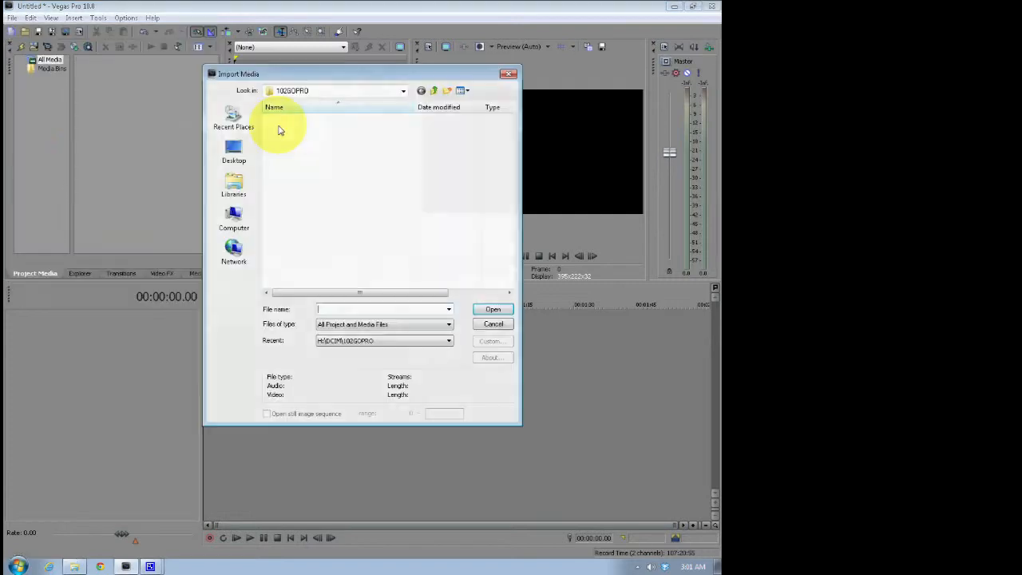
click(433, 92)
click(433, 92)
click(433, 92)
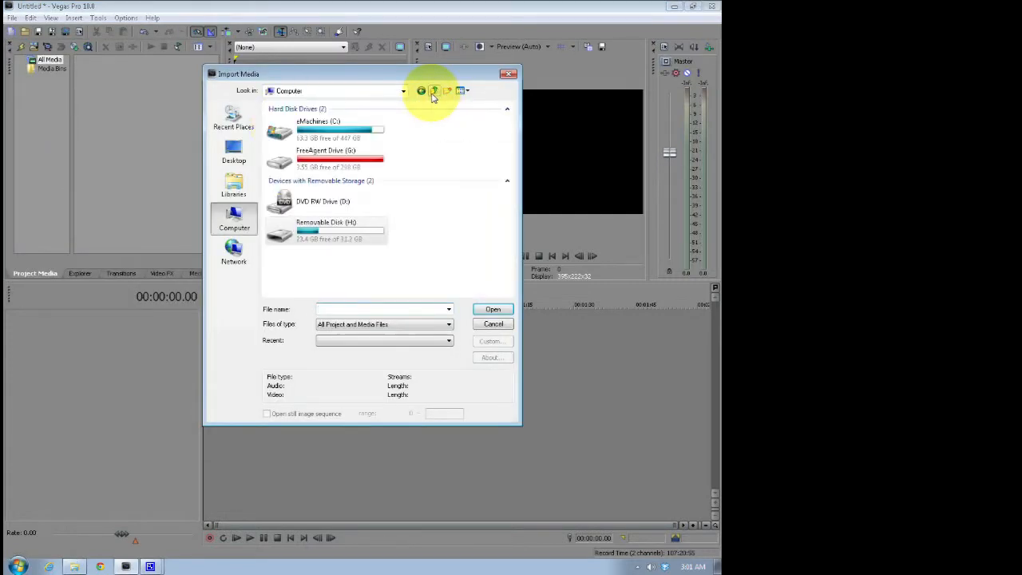
double_click(333, 238)
double_click(294, 152)
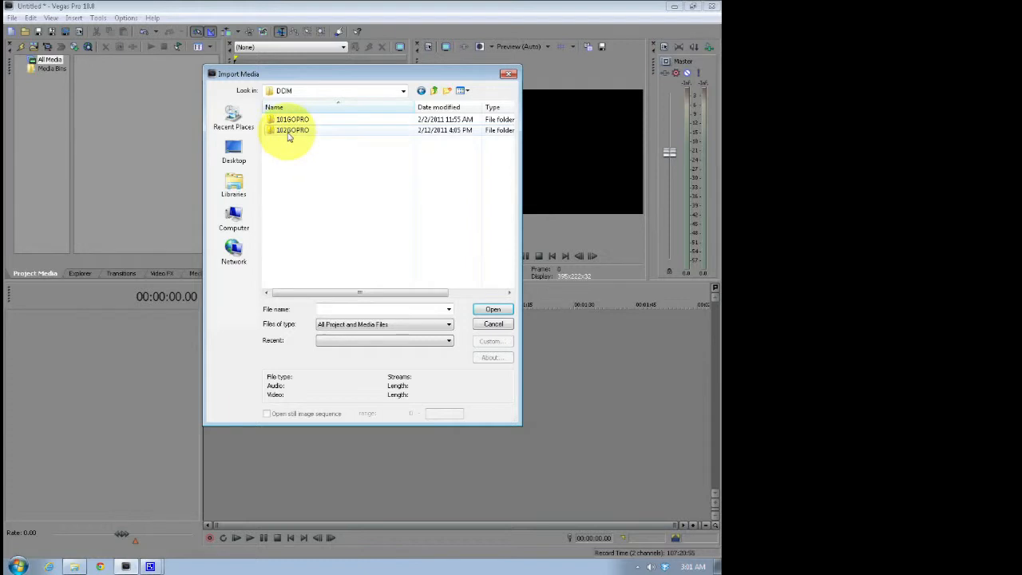
double_click(292, 130)
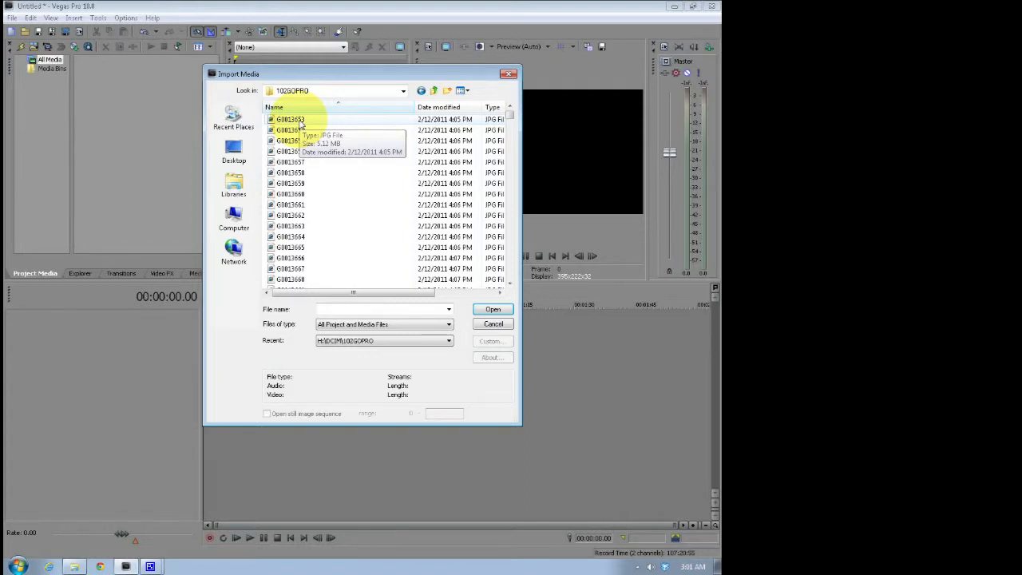
Step: Import the photos from G0013653 to G0014123 as a still image sequence with a 1.2121 (NTSC DV Widescreen) pixel aspect ratio
click(302, 122)
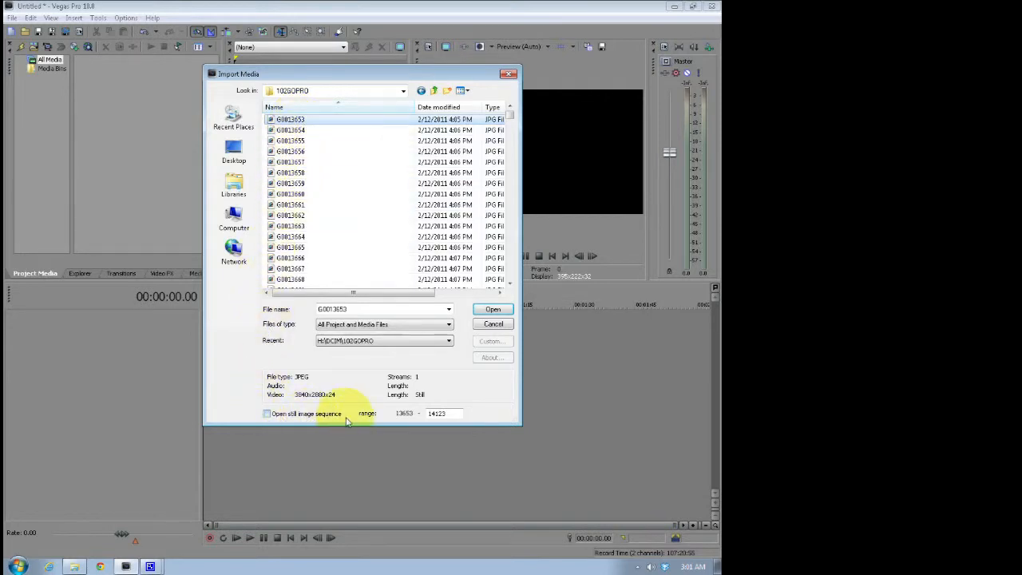
click(267, 414)
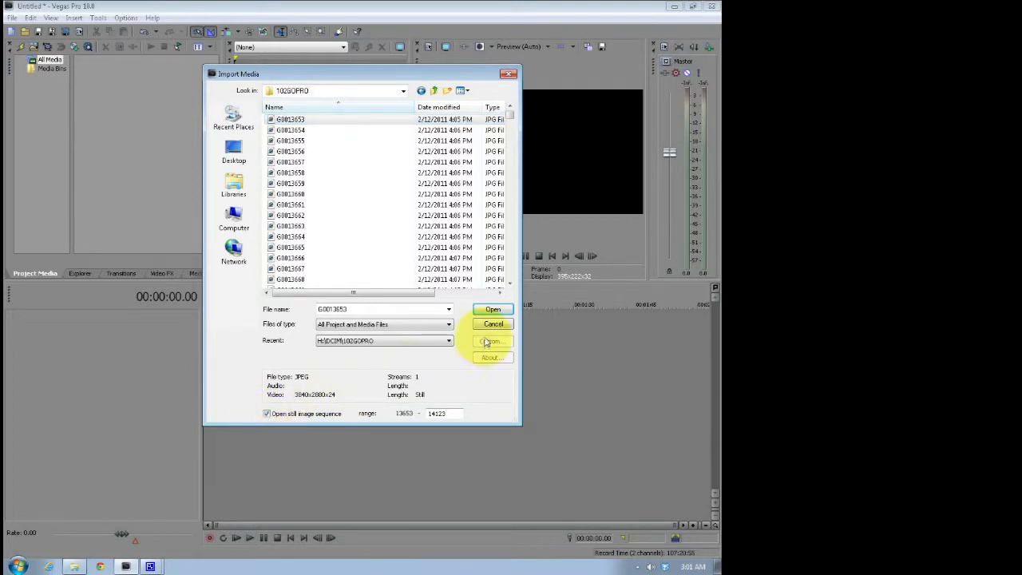
click(500, 312)
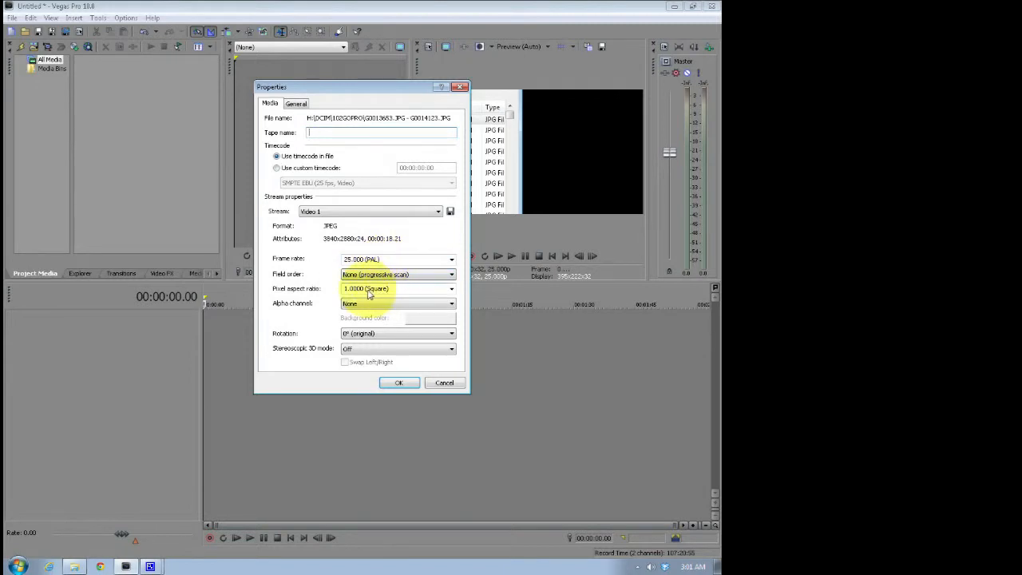
click(452, 290)
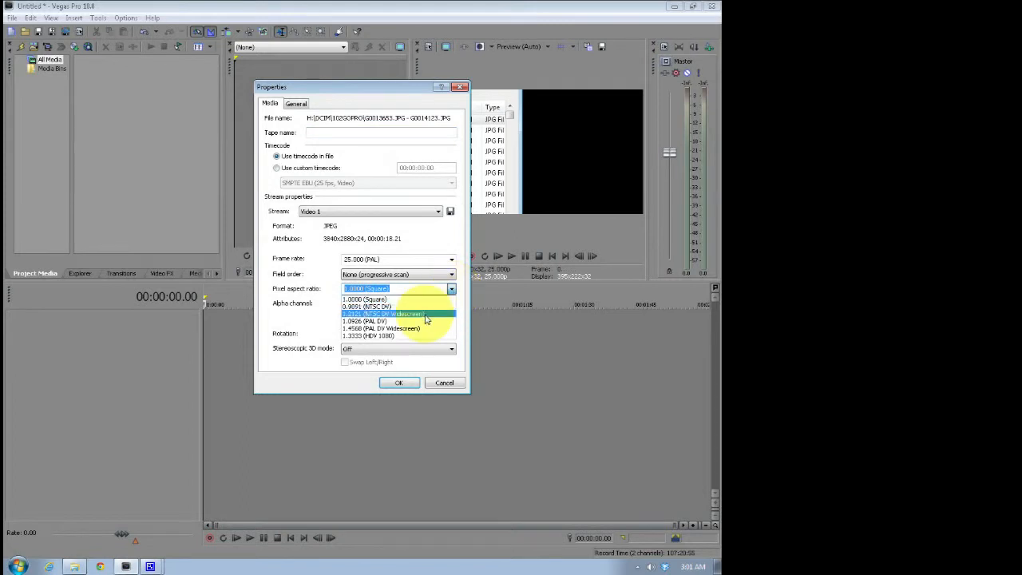
click(425, 315)
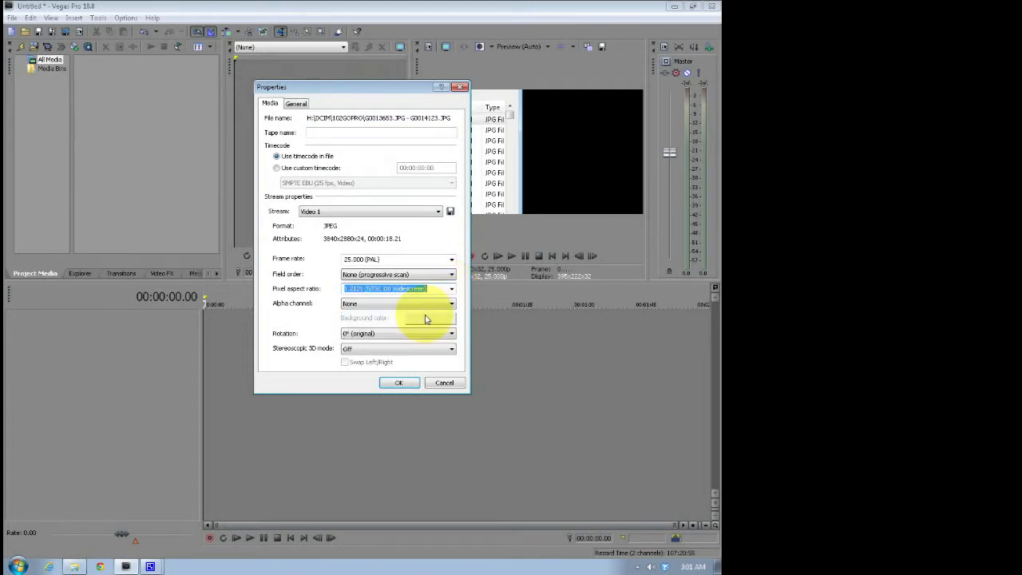
click(399, 384)
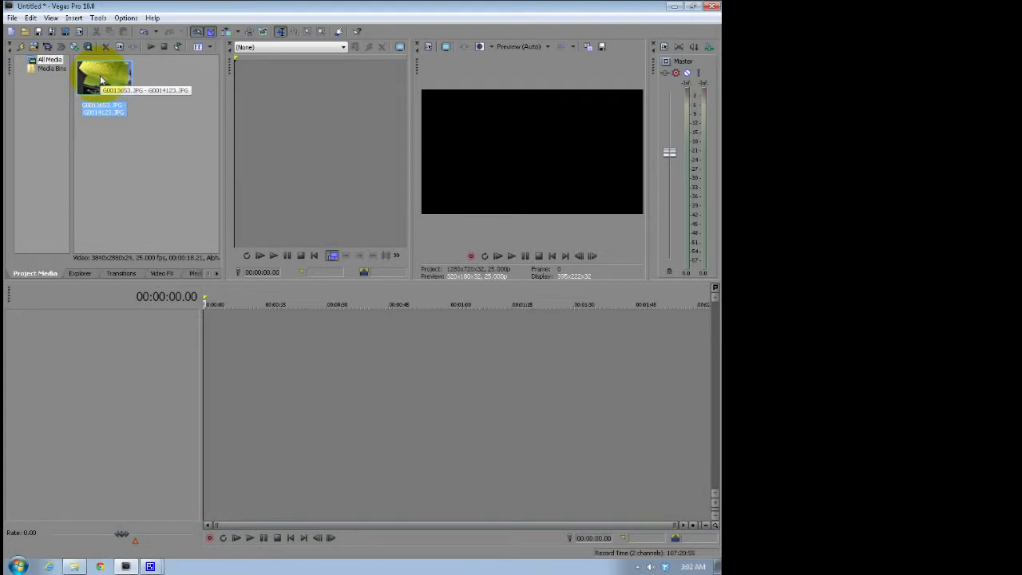
Step: Place the image sequence at the start of the timeline and play it back in a widened video preview
drag(100, 80, 210, 340)
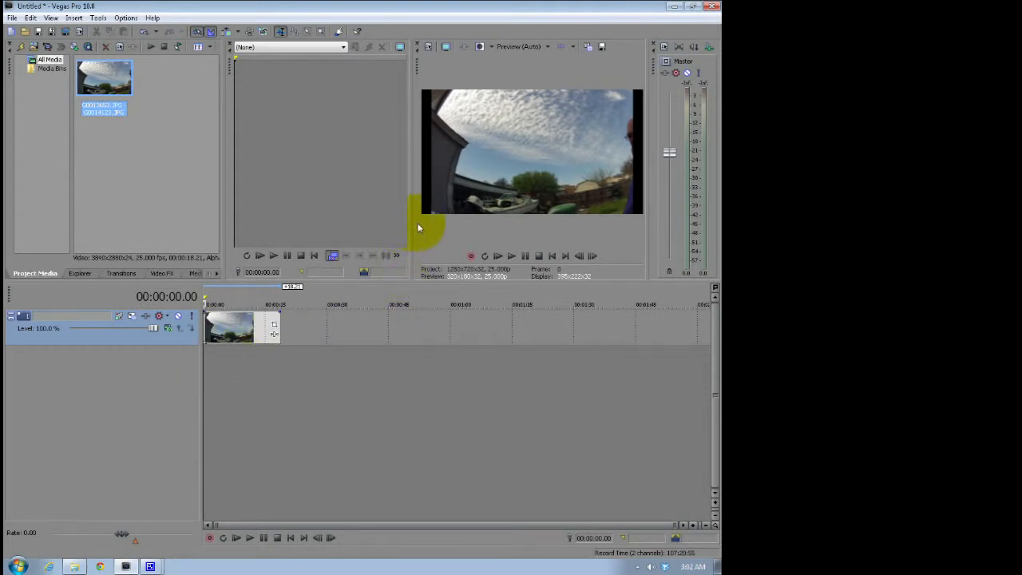
drag(406, 228, 320, 221)
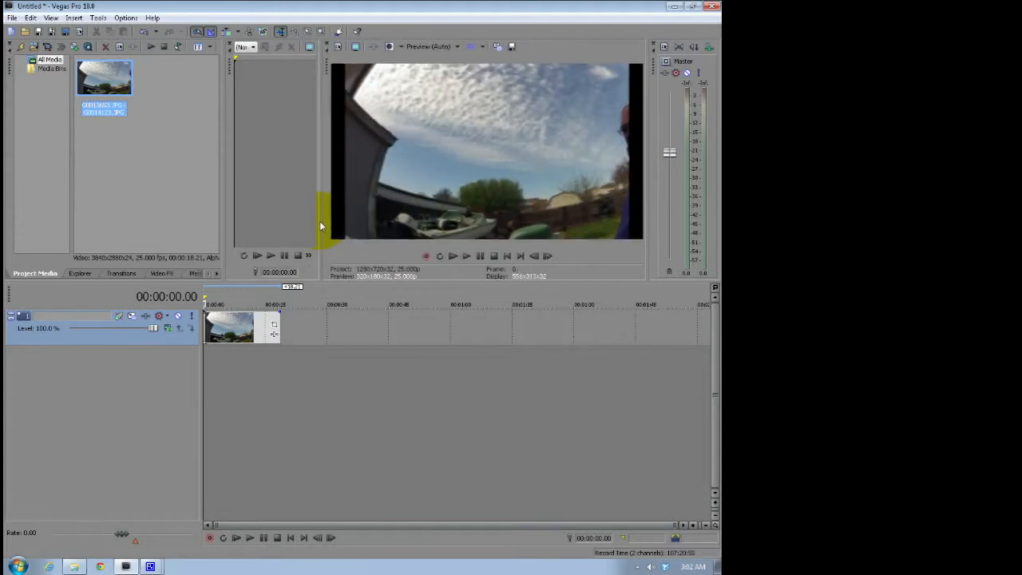
click(250, 538)
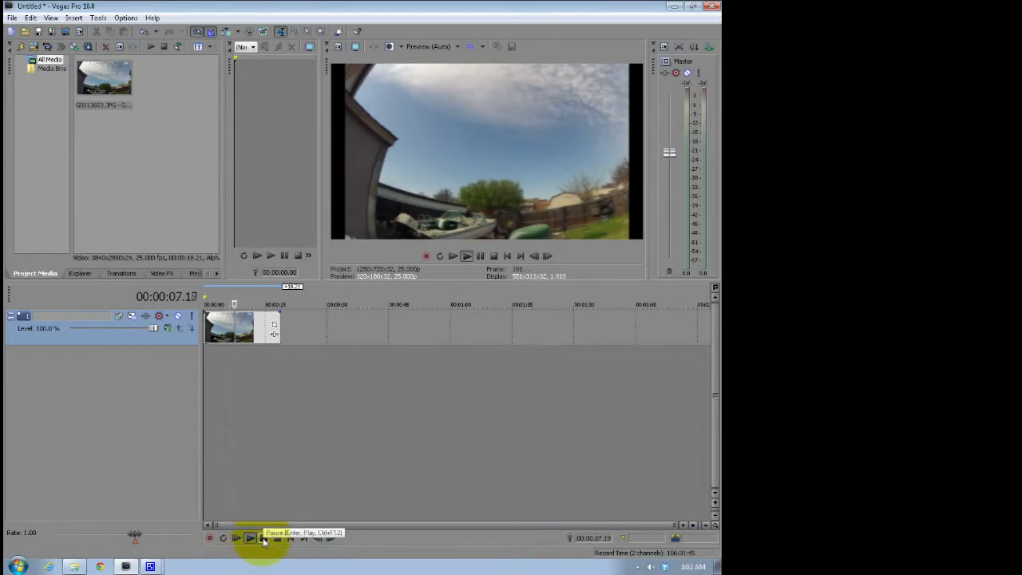
click(264, 539)
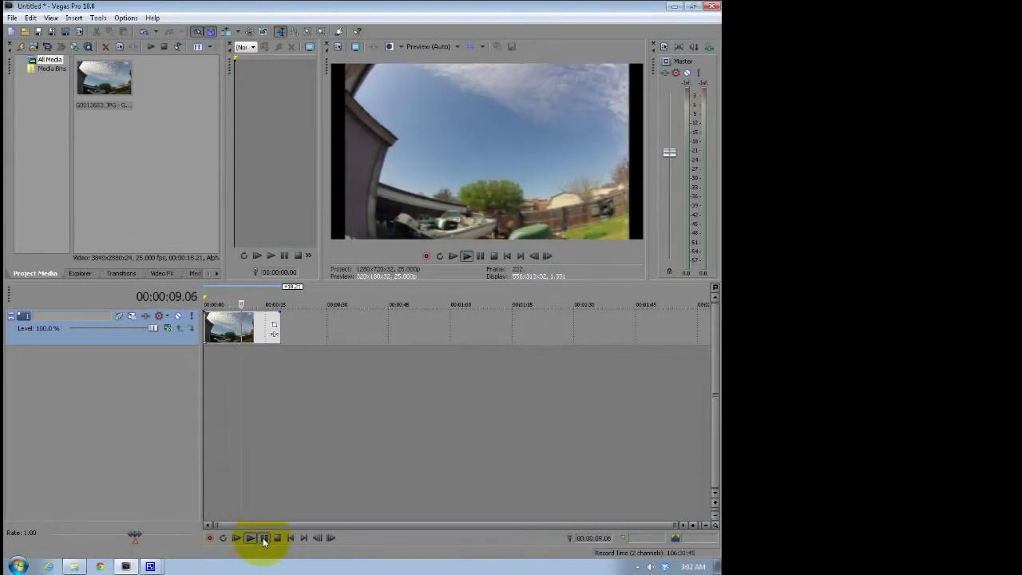
click(291, 538)
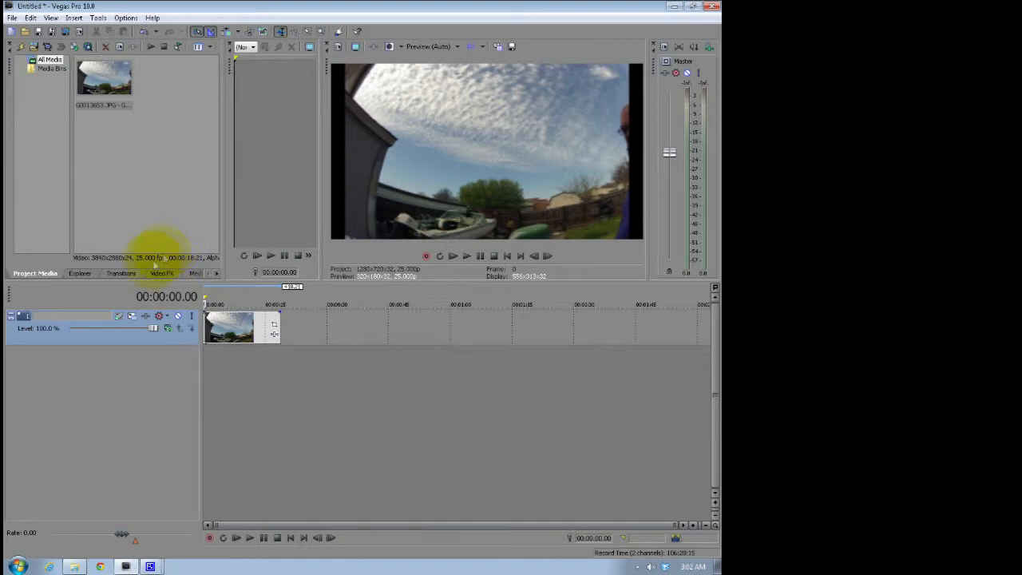
Step: Enlarge the video track with Track Motion to about 2,243 × 1,262 so the image fills the frame
click(132, 319)
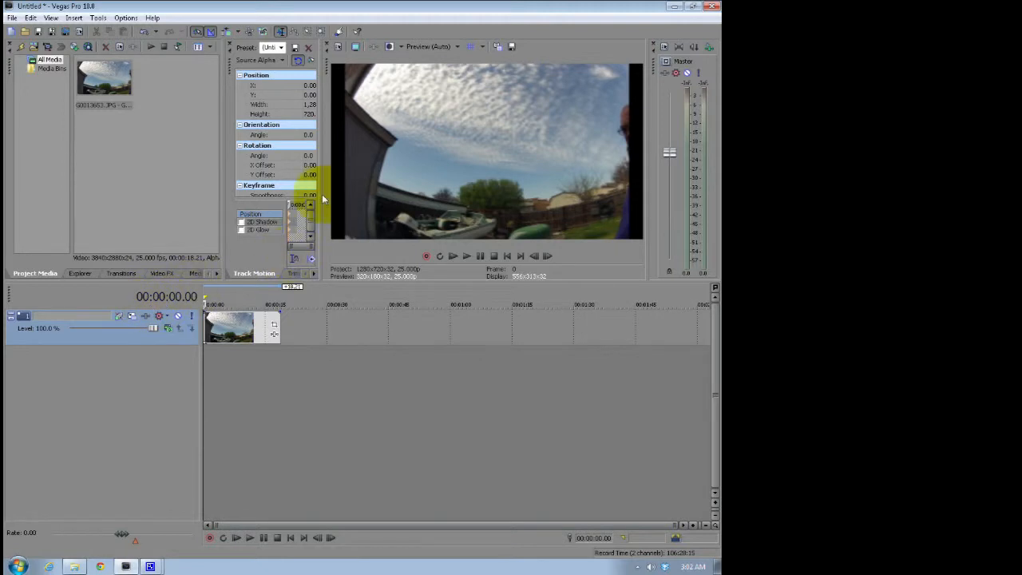
drag(321, 193, 515, 200)
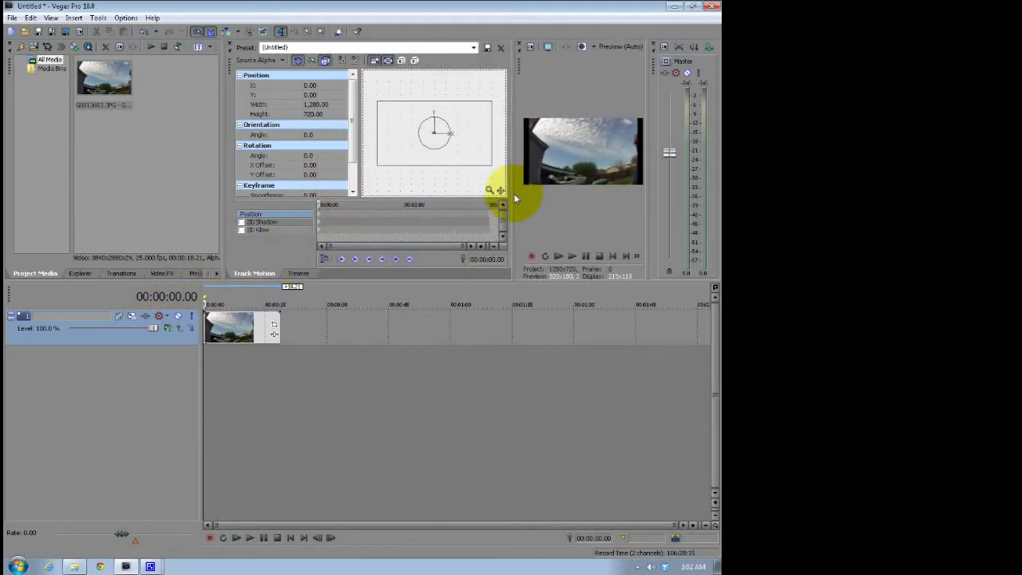
drag(221, 175, 158, 173)
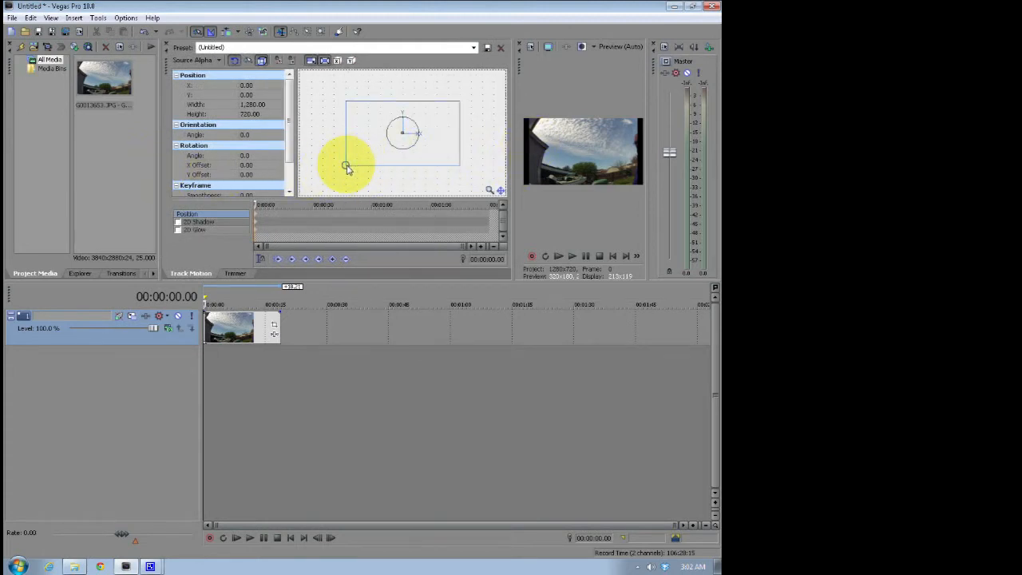
drag(345, 168, 339, 173)
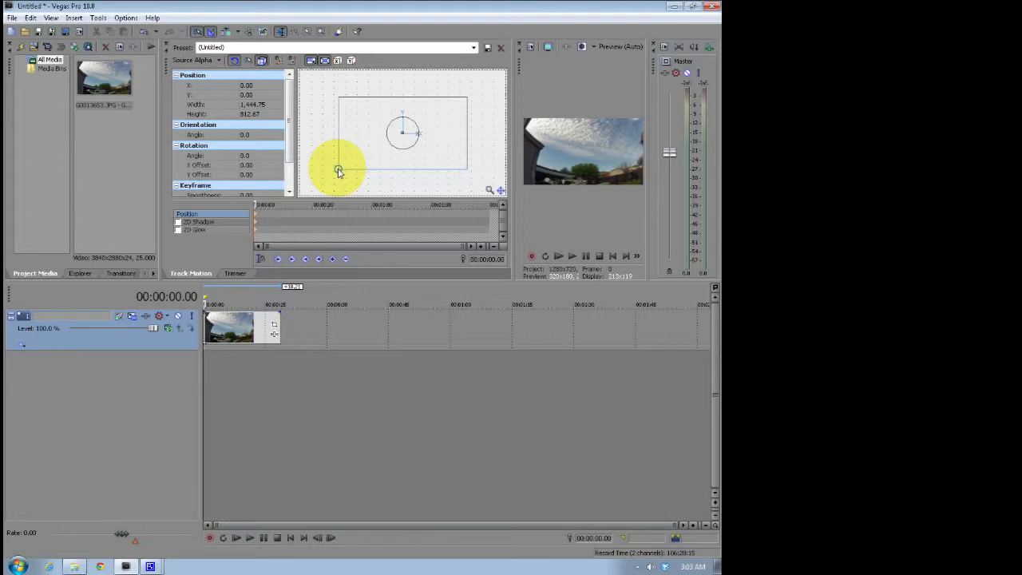
drag(338, 172, 302, 188)
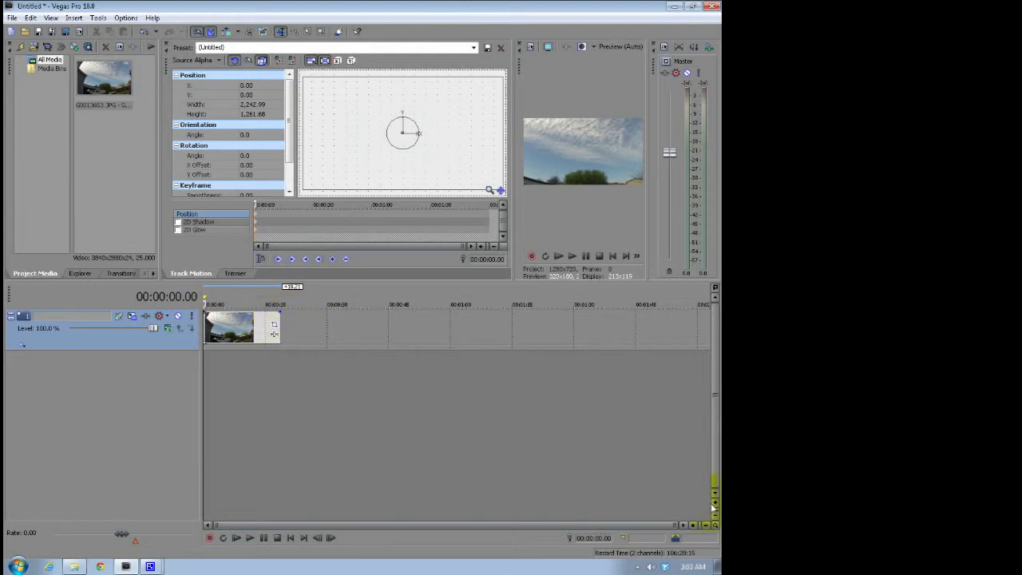
Step: Time-stretch the image sequence clip on the timeline to a length of about 30 seconds
click(696, 524)
click(695, 525)
click(696, 524)
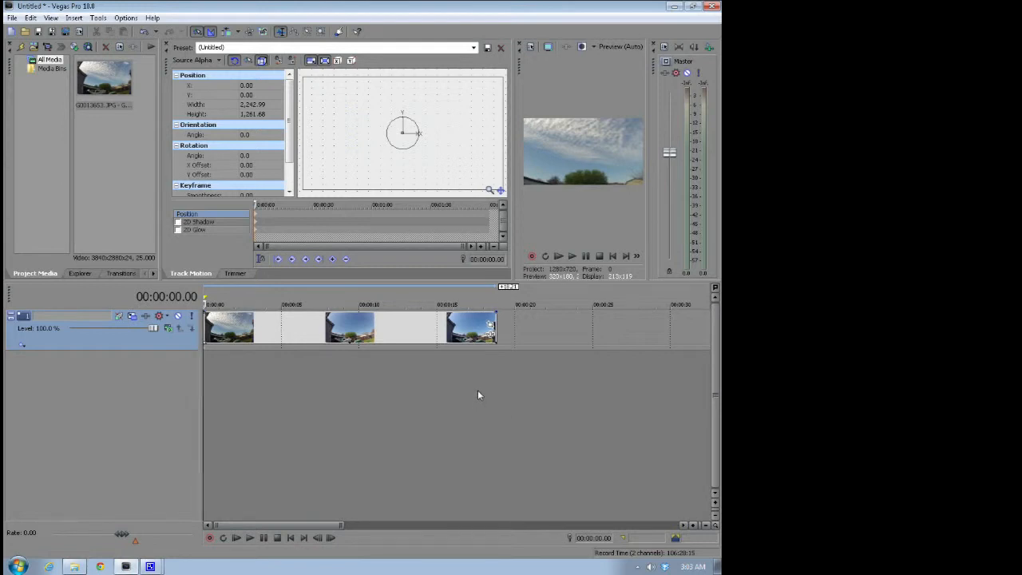
mouse_move(495, 323)
mouse_down()
mouse_move(648, 328)
mouse_move(500, 329)
mouse_up()
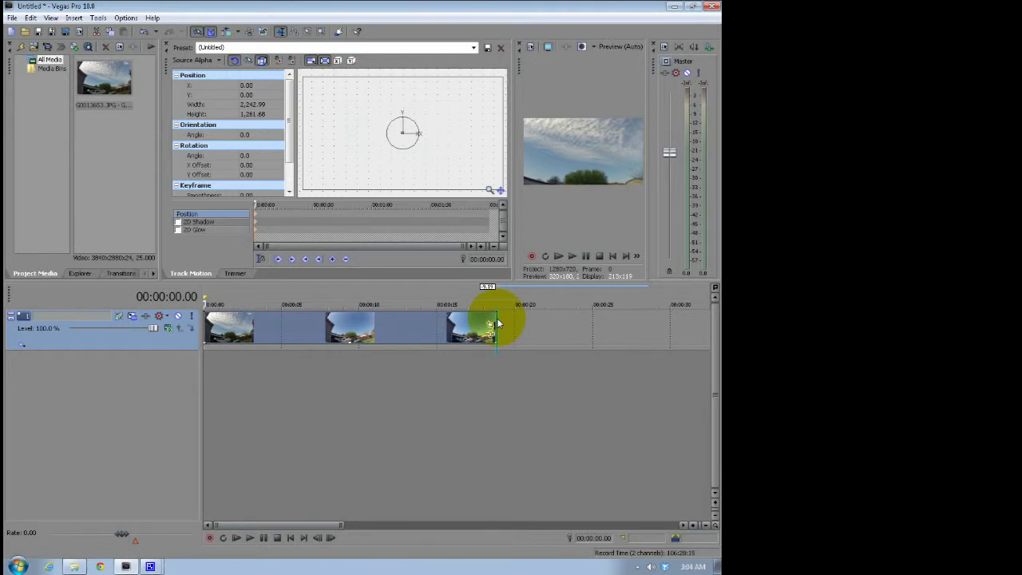
drag(497, 318, 287, 338)
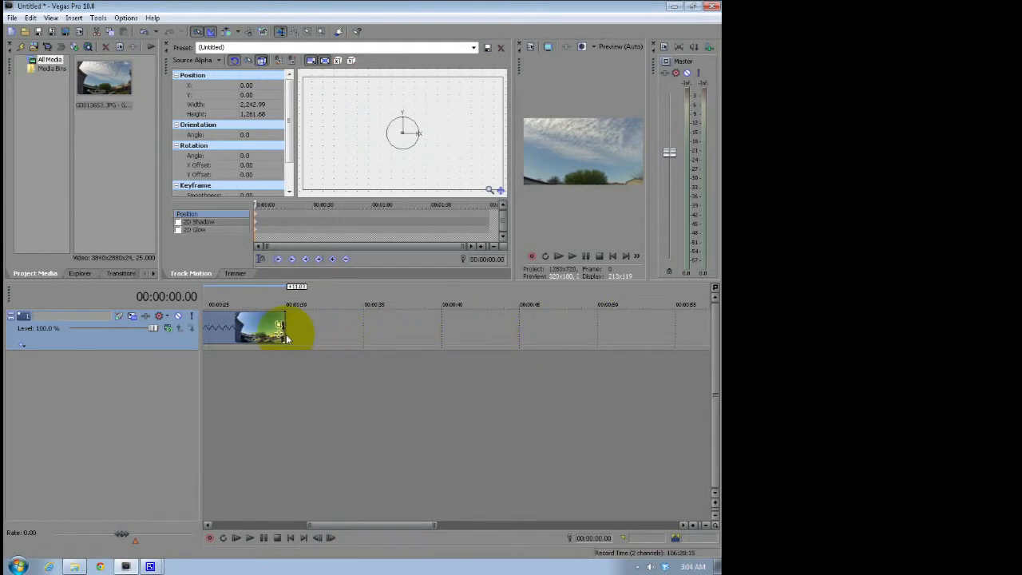
drag(380, 527, 263, 526)
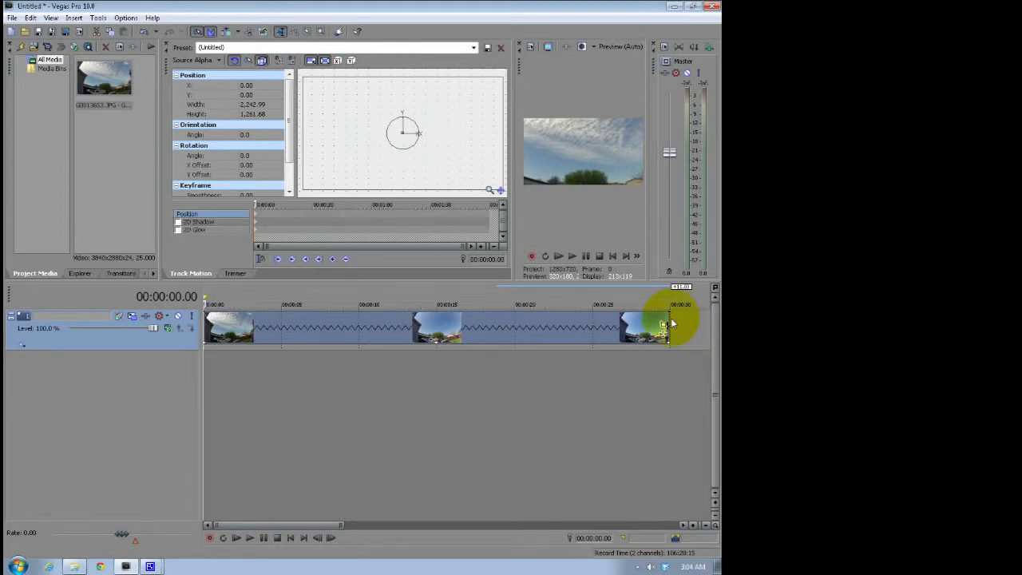
Step: Try compressing the clip to about 5 seconds, and stretch it back to about 30 seconds
drag(673, 324, 272, 313)
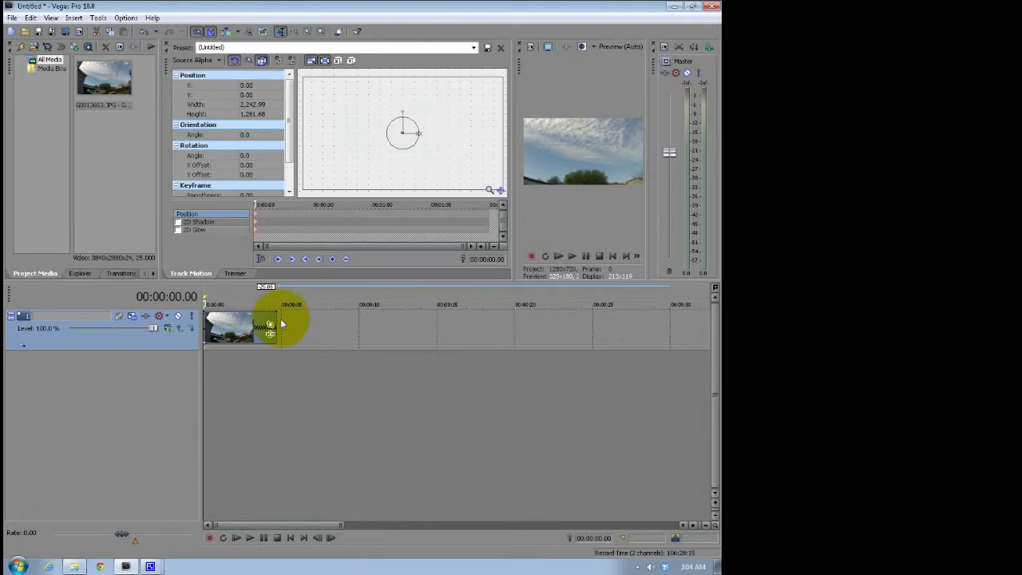
drag(278, 323, 672, 337)
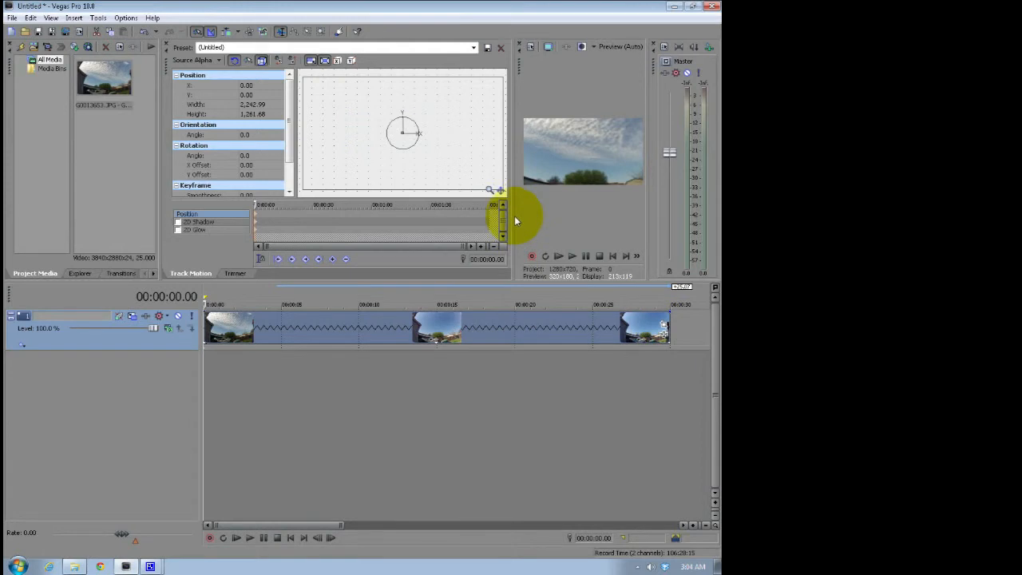
Step: Widen the video preview and reset the window arrangement to the Default Layout
drag(514, 216, 403, 218)
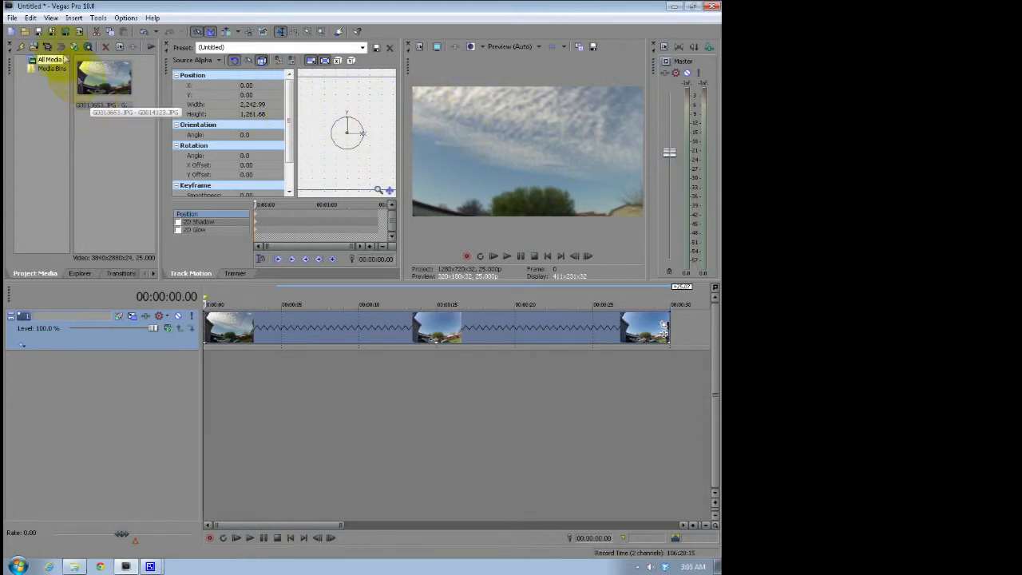
click(50, 17)
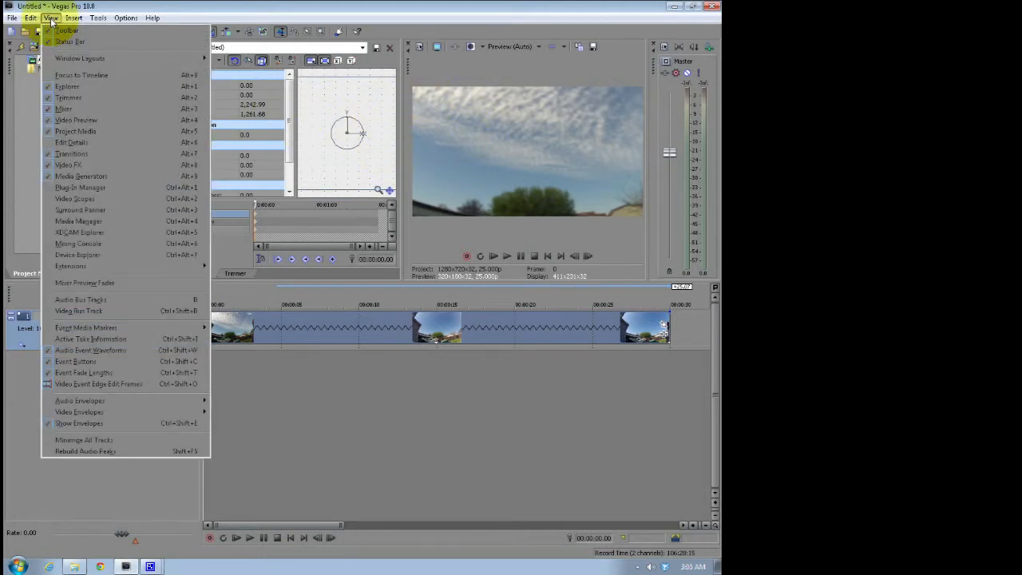
mouse_move(110, 63)
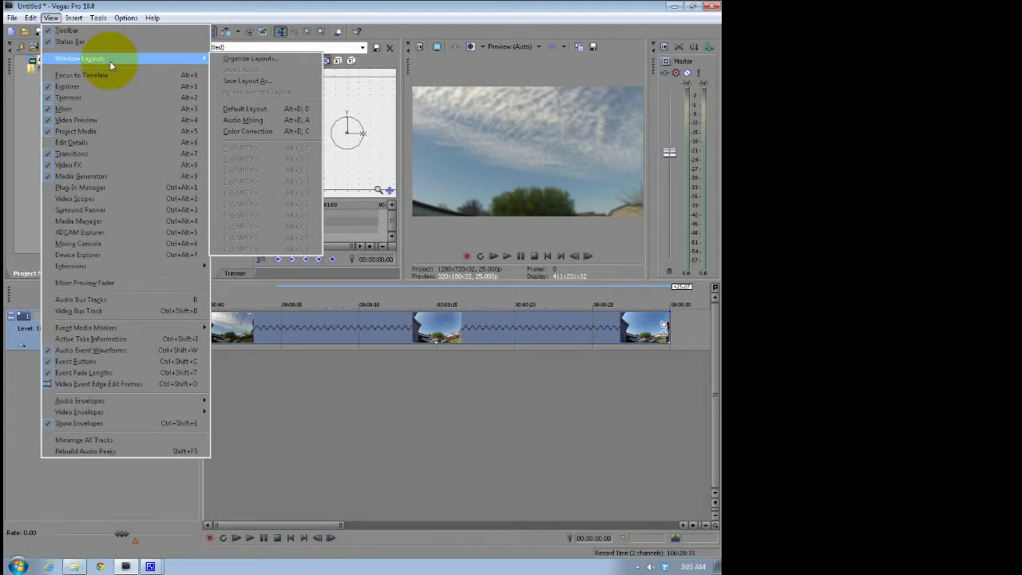
click(260, 108)
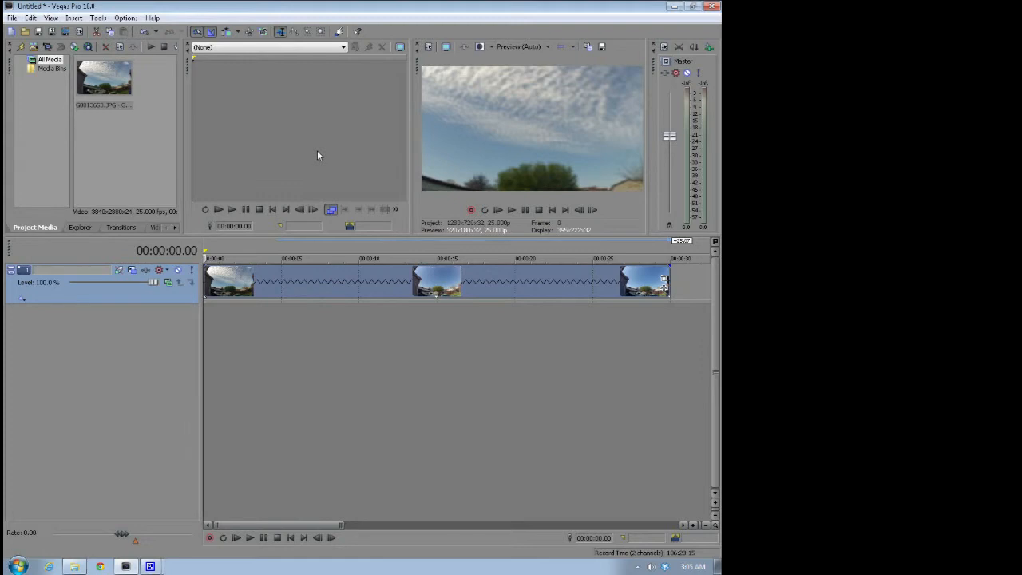
Step: Render the project to the Desktop as "clouds time laps" in Sony AVC format with the Internet 1280x720-25p template
click(13, 17)
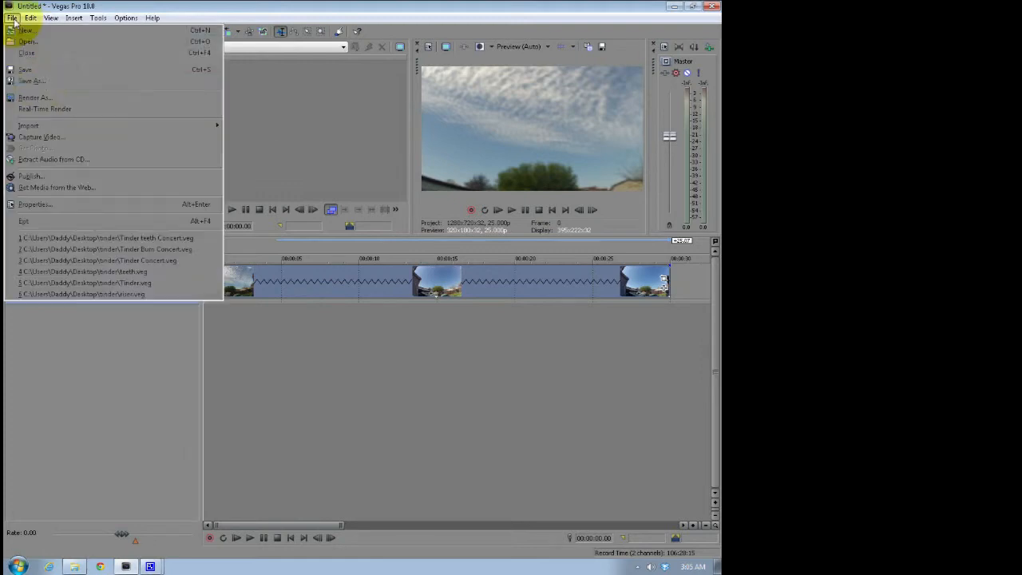
click(78, 99)
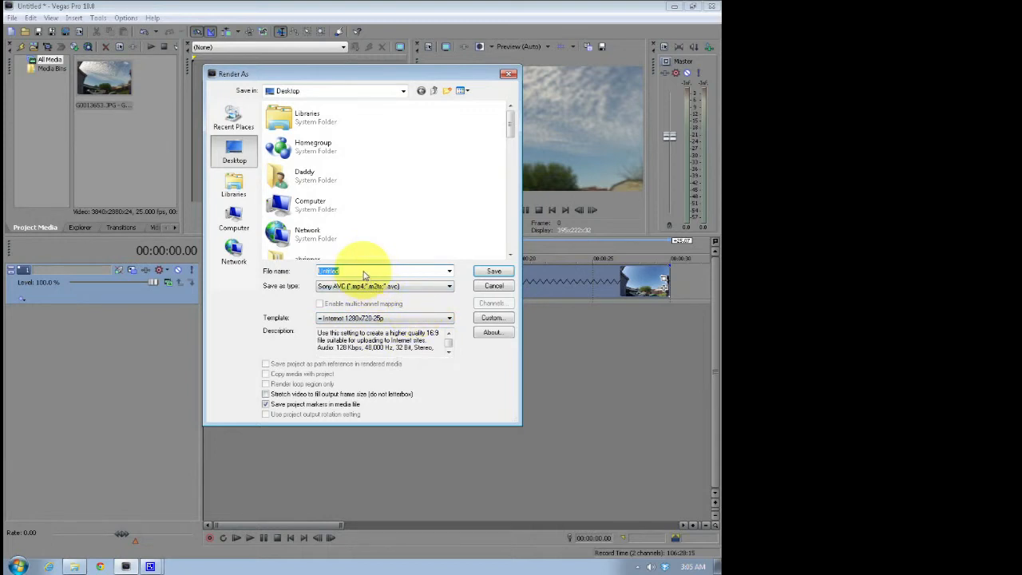
text(clouds time laps)
click(483, 273)
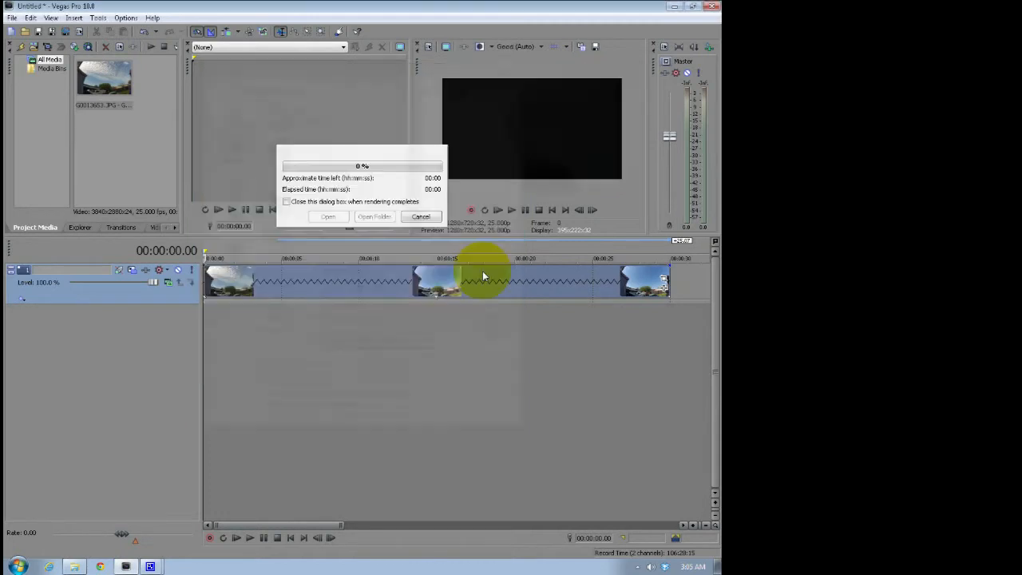